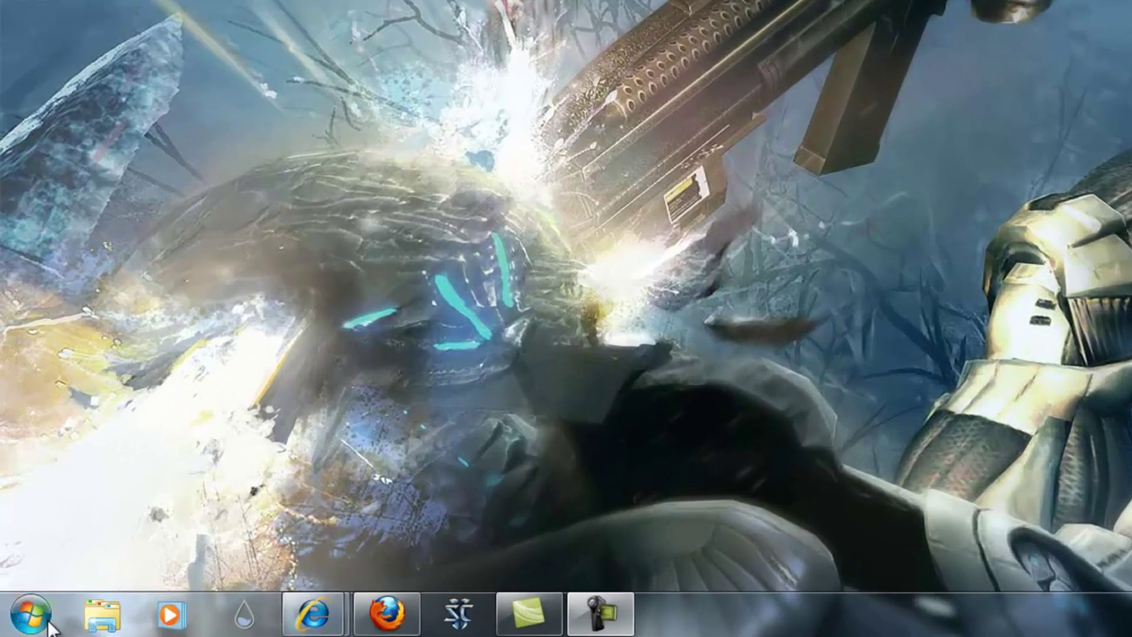
# Launch Notepad as administrator from Start > All Programs > Accessories.
pyautogui.click(15, 628)
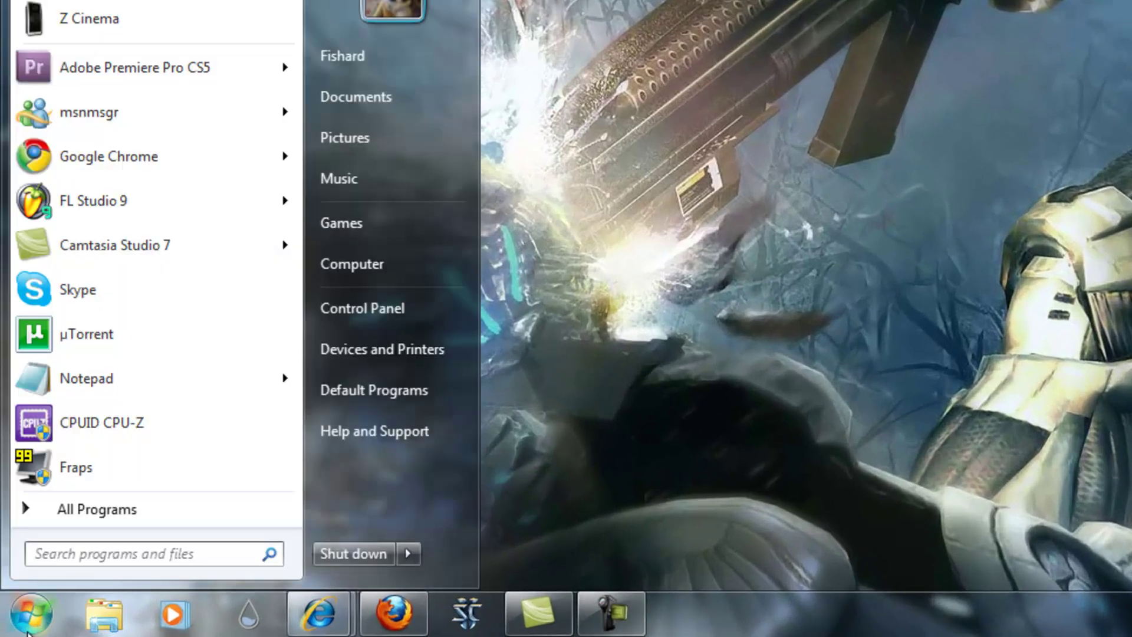
pyautogui.click(94, 510)
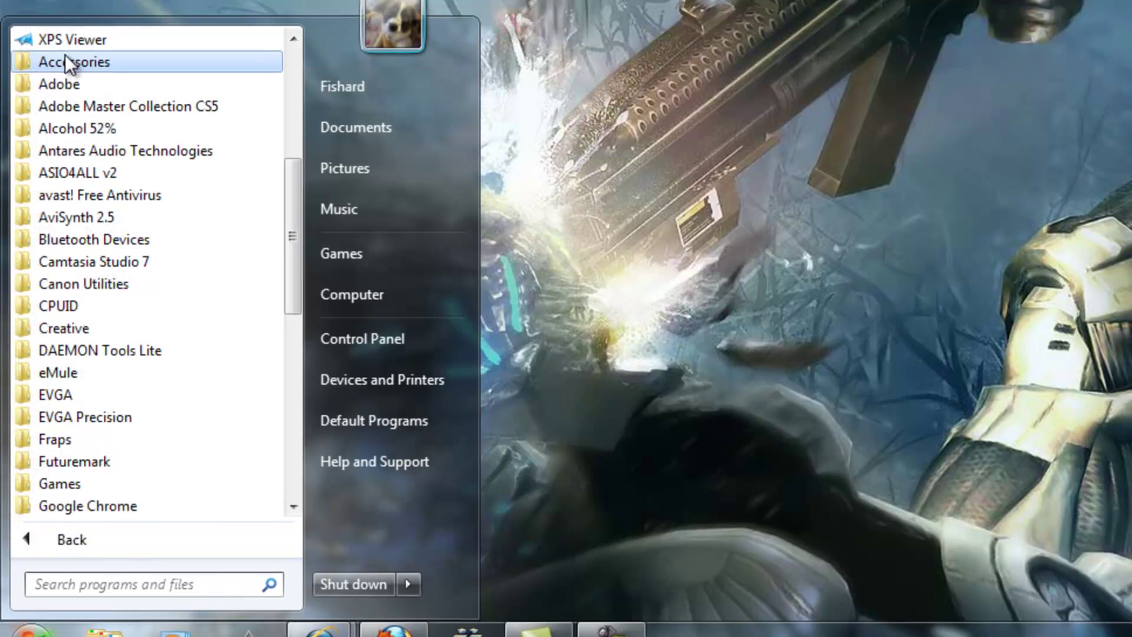
pyautogui.click(65, 32)
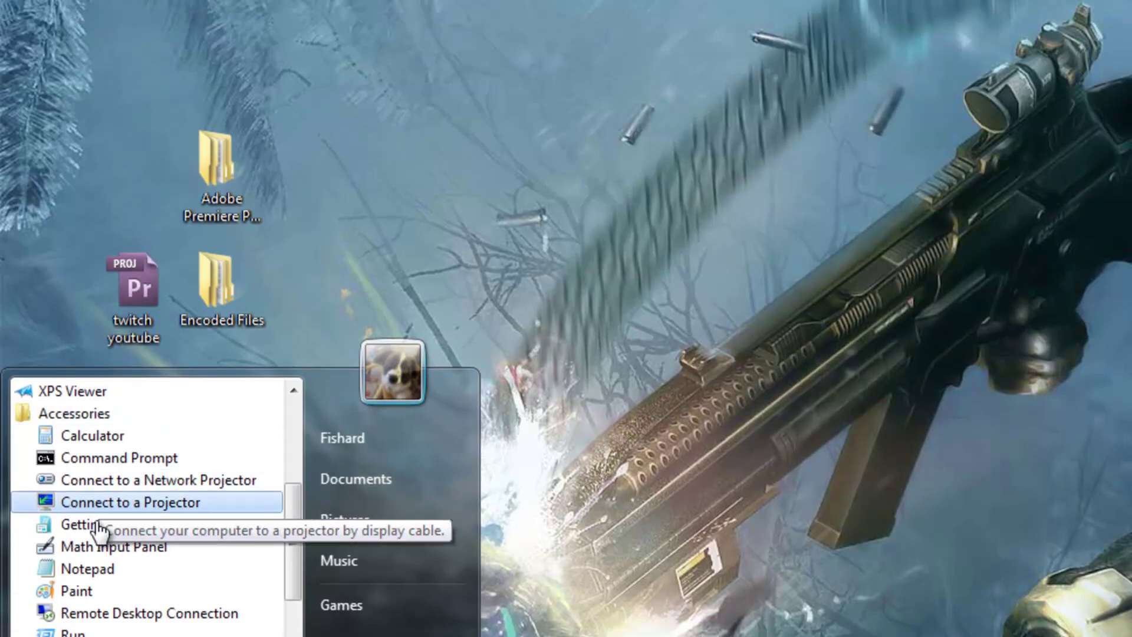
pyautogui.rightClick(91, 578)
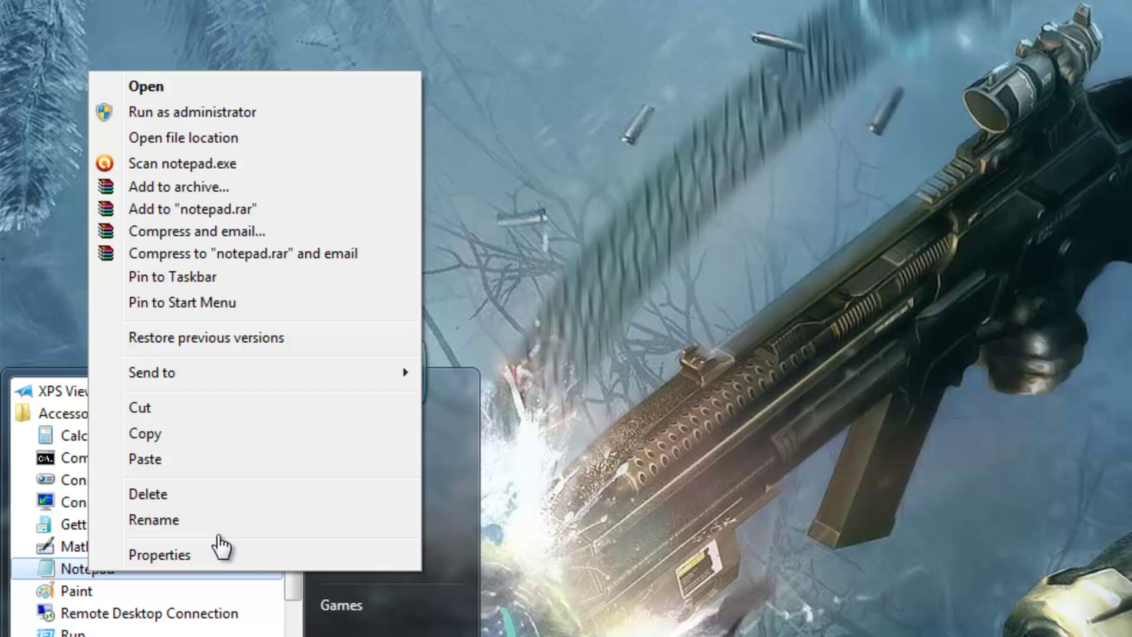
pyautogui.click(210, 112)
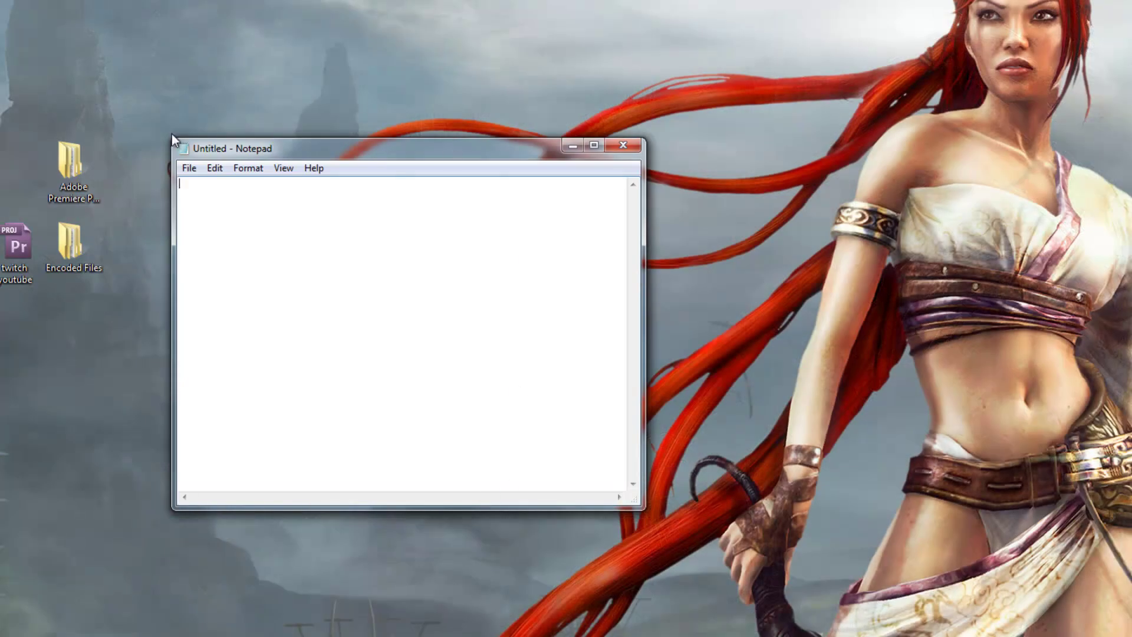
# Open cuda_supported_cards.txt from the Adobe Premiere Pro CS5 program folder in Notepad.
pyautogui.click(194, 169)
pyautogui.click(200, 201)
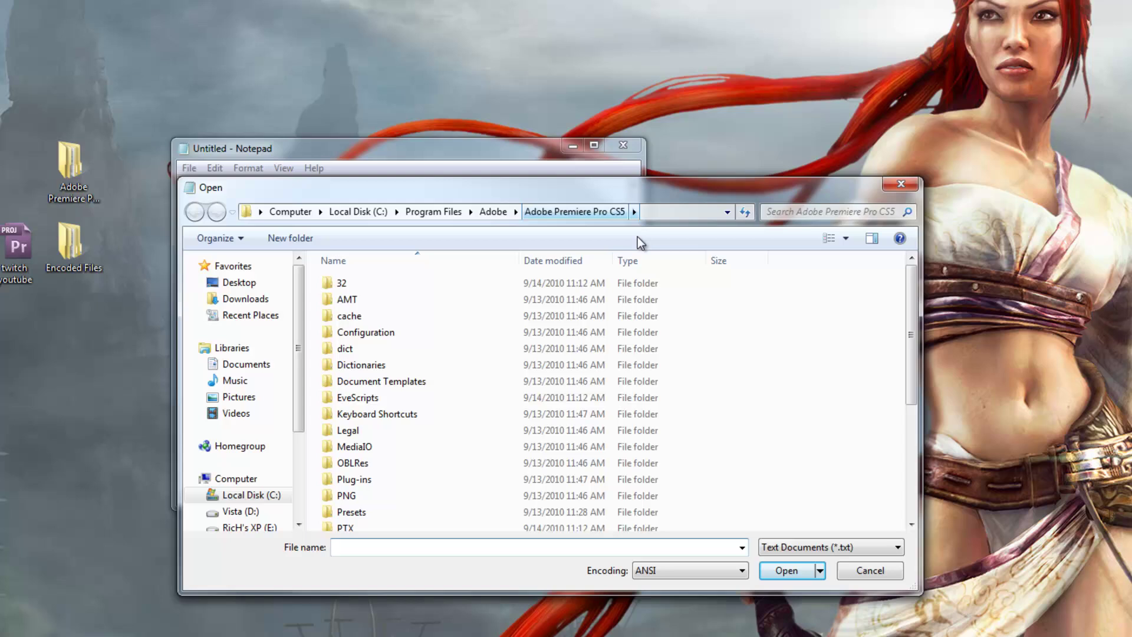
pyautogui.moveTo(908, 286); pyautogui.dragTo(898, 441)
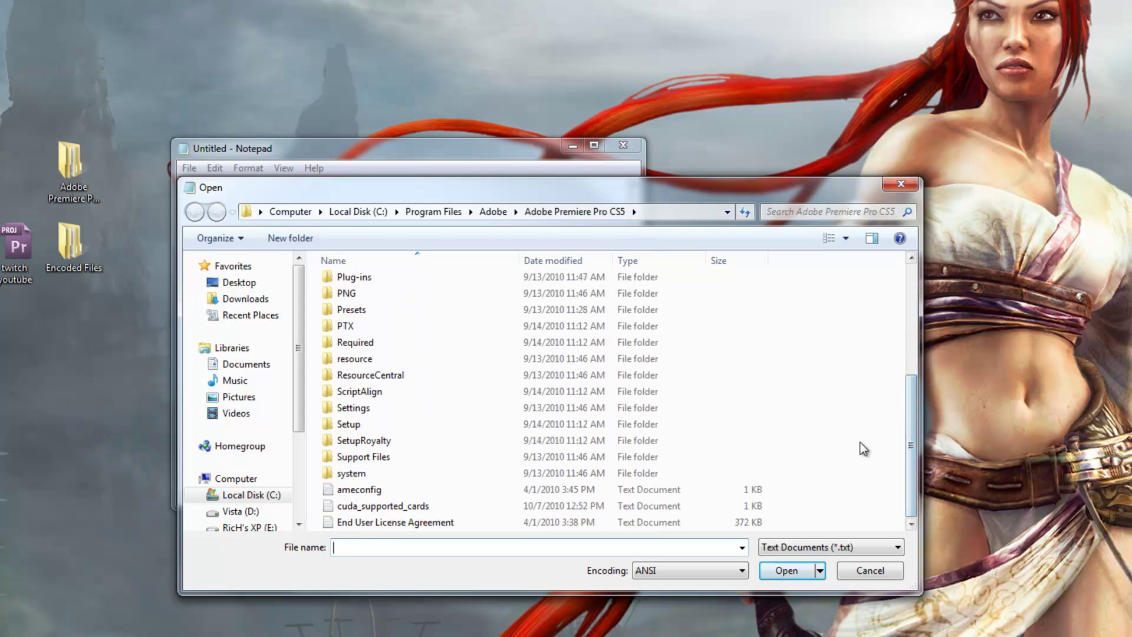
pyautogui.click(364, 508)
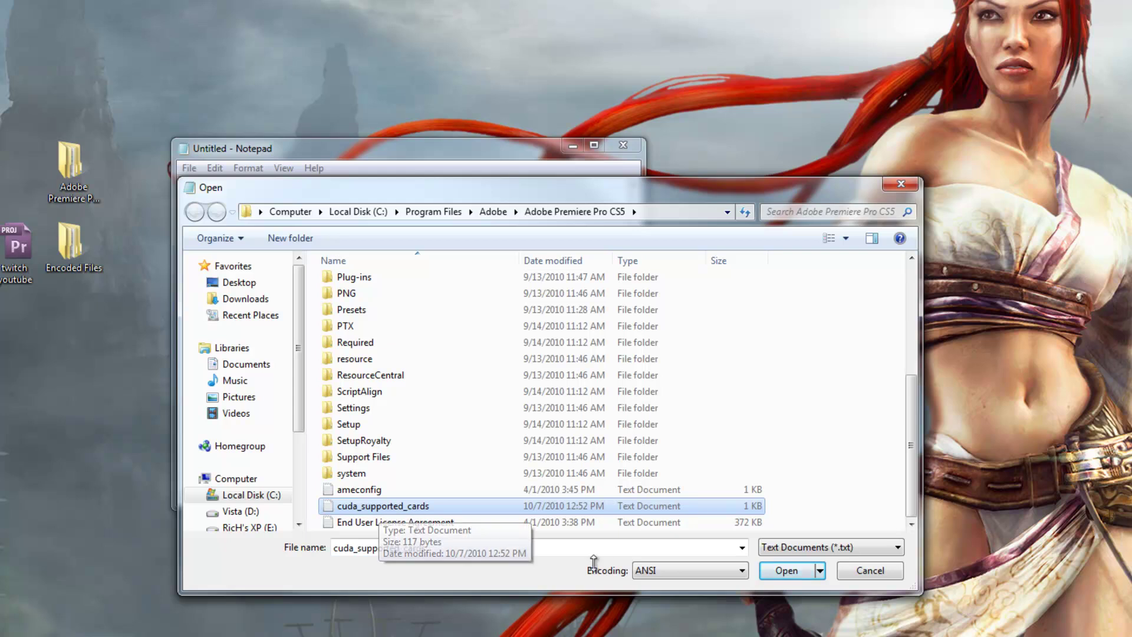
pyautogui.click(787, 570)
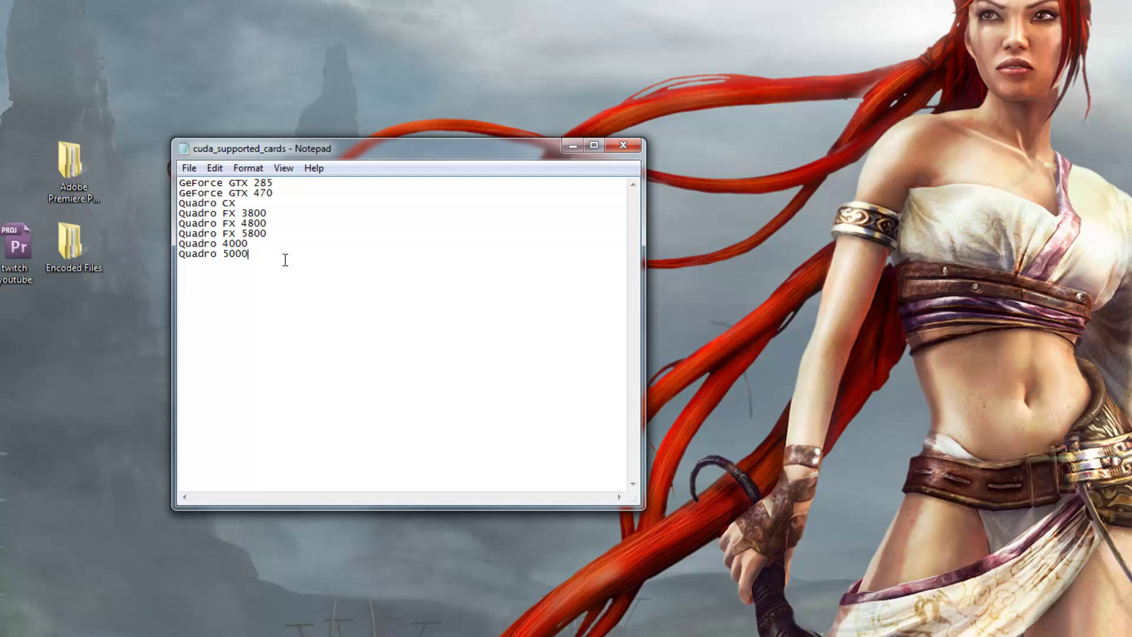
# Select the GeForce GTX 285 text on the first line, undoing an accidental deletion.
pyautogui.moveTo(286, 258); pyautogui.dragTo(180, 180)
pyautogui.click(369, 291)
pyautogui.moveTo(288, 182); pyautogui.dragTo(178, 183)
pyautogui.hotkey('ctrl', 'c')
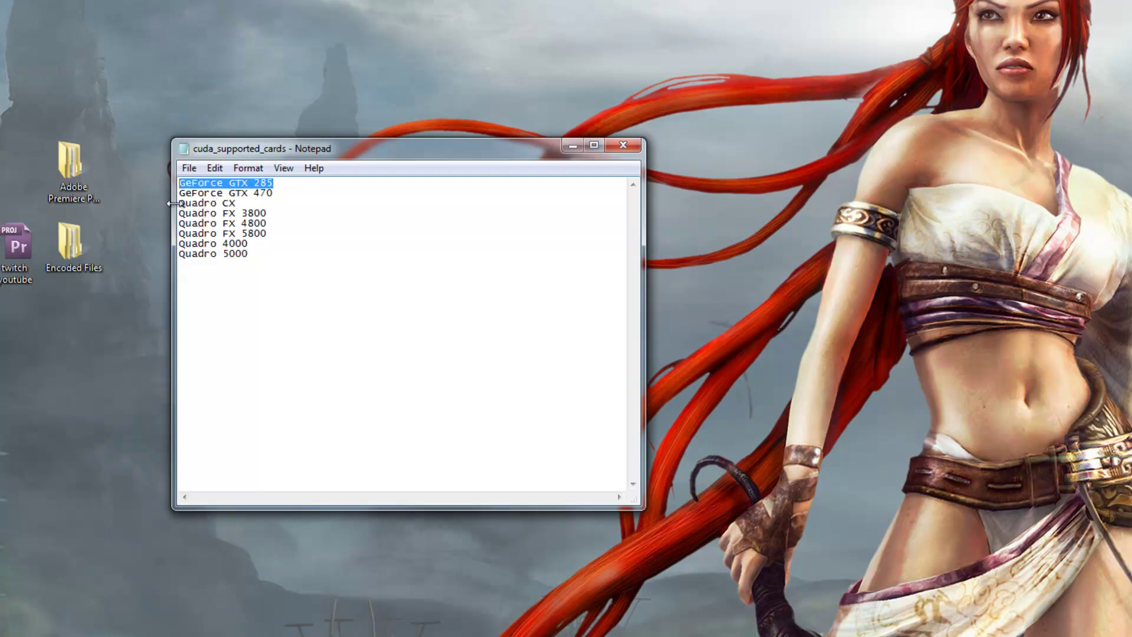
pyautogui.press('Delete')
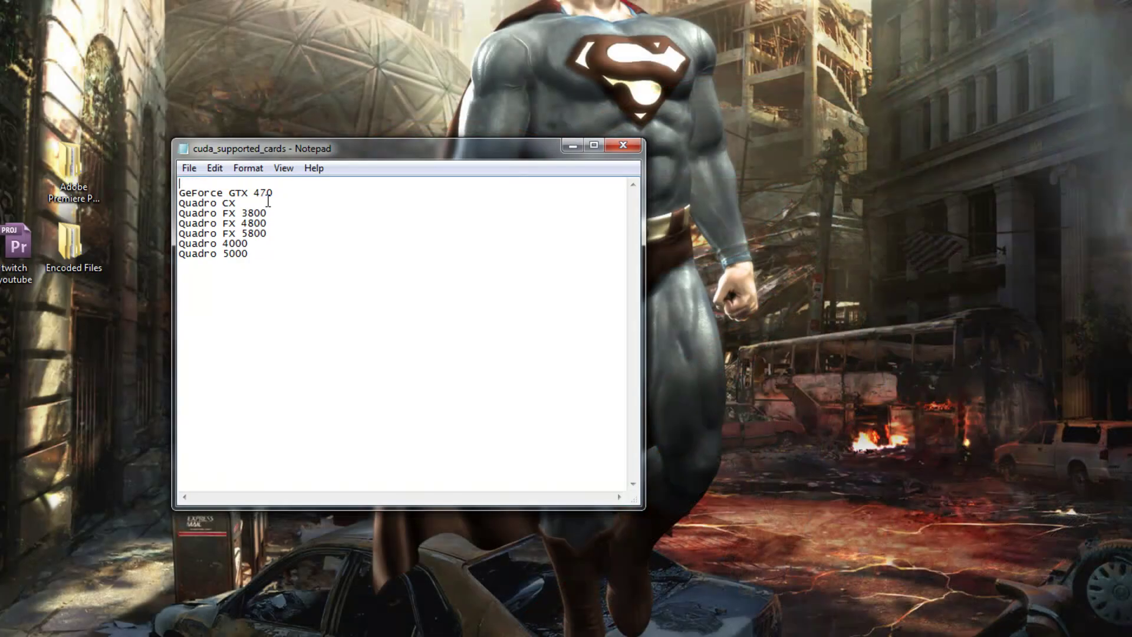
pyautogui.hotkey('ctrl', 'z')
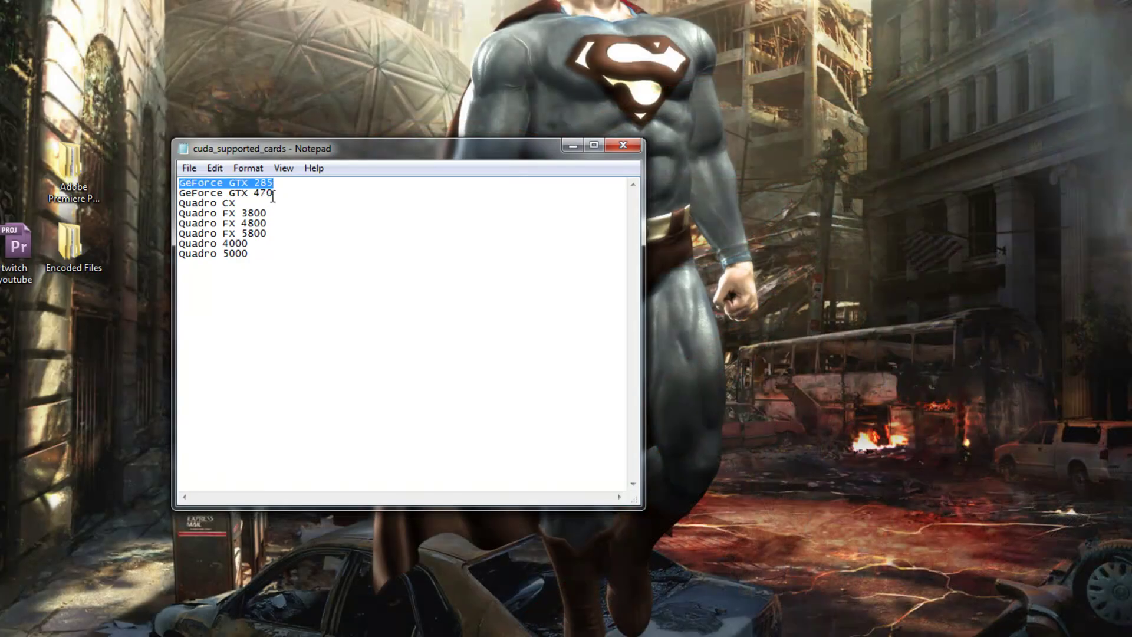
pyautogui.click(274, 184)
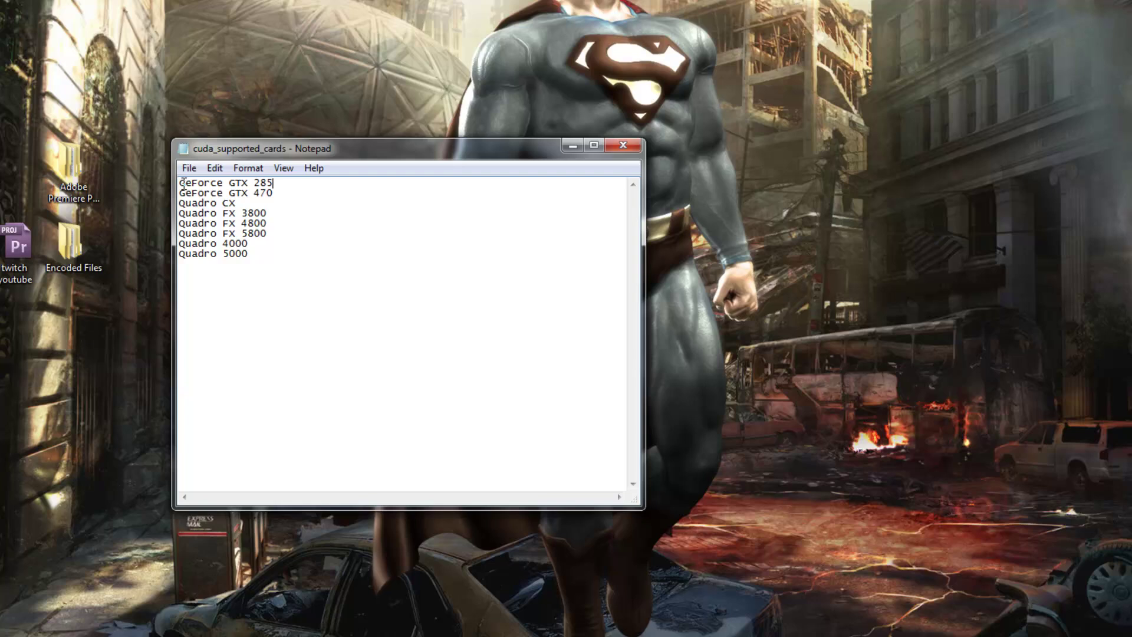
# Add a GeForce GTX 460 line above GeForce GTX 285 and save the card list.
pyautogui.click(180, 184)
pyautogui.press('Return')
pyautogui.press('Up')
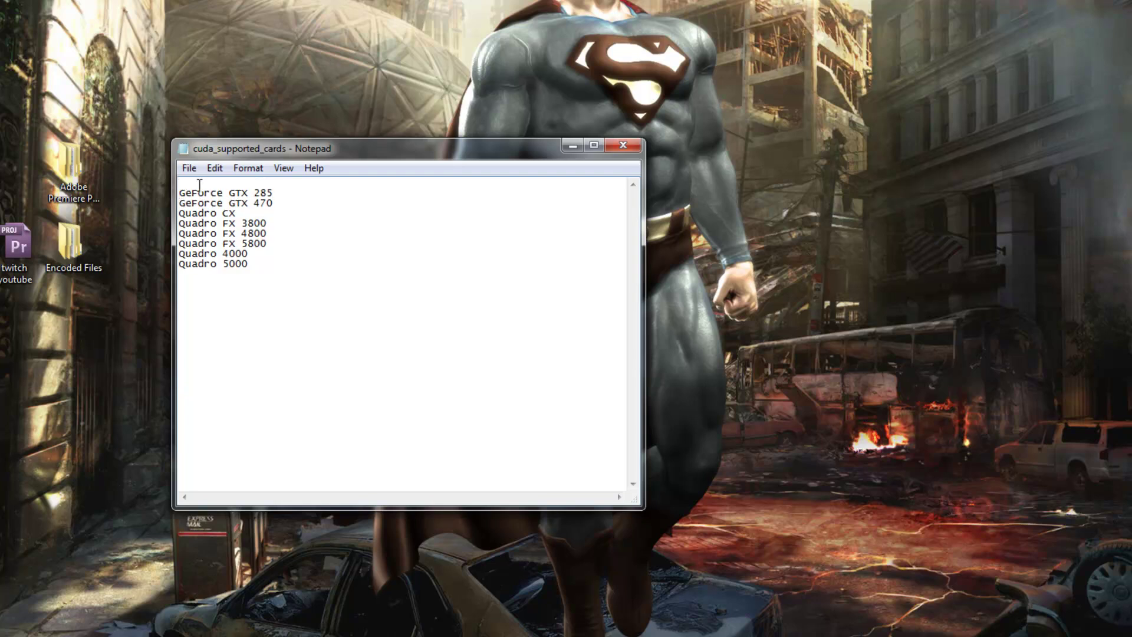
pyautogui.hotkey('ctrl', 'v')
pyautogui.press('BackSpace')
pyautogui.press('BackSpace')
pyautogui.press('BackSpace')
pyautogui.write('460')
pyautogui.click(194, 166)
pyautogui.click(208, 217)
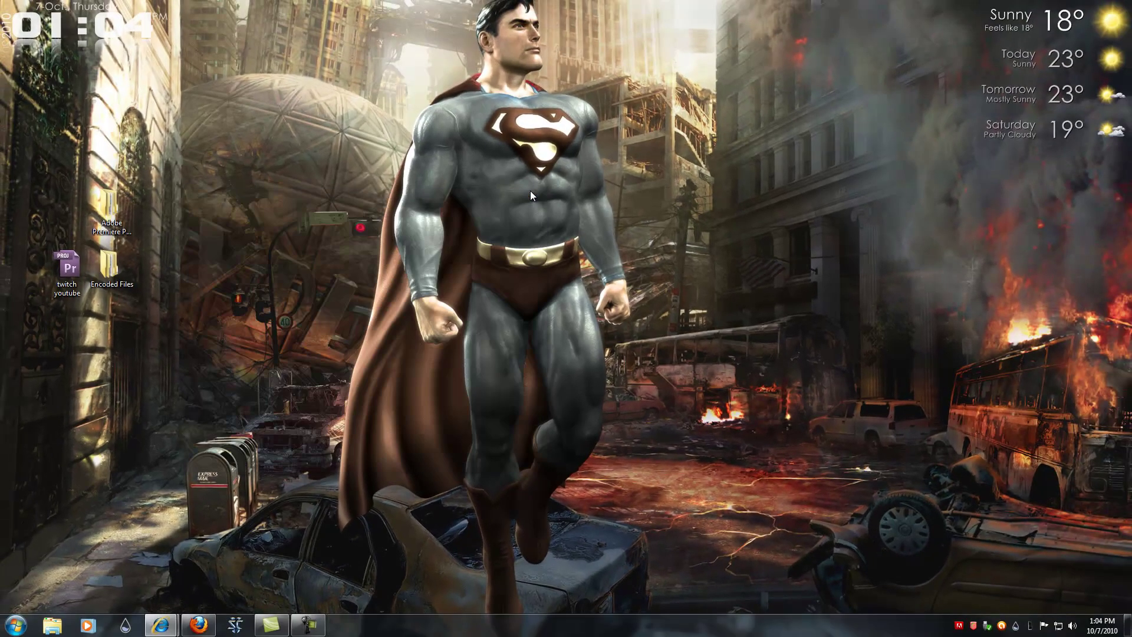
# Launch NVIDIA Control Panel from the desktop context menu and go to Manage 3D settings.
pyautogui.rightClick(277, 320)
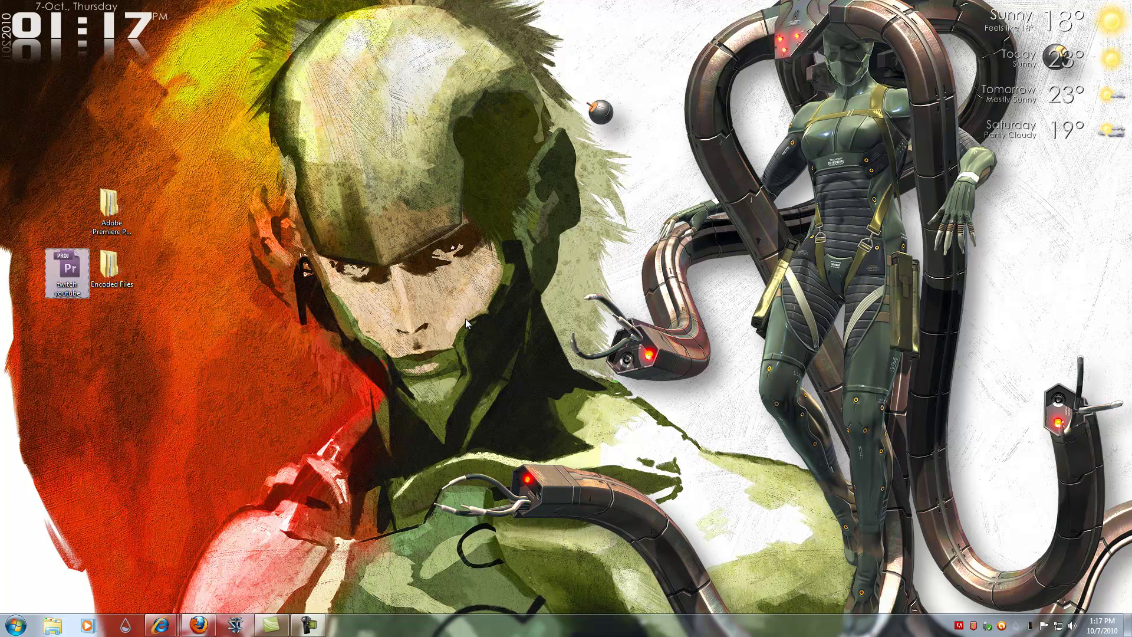
pyautogui.rightClick(466, 318)
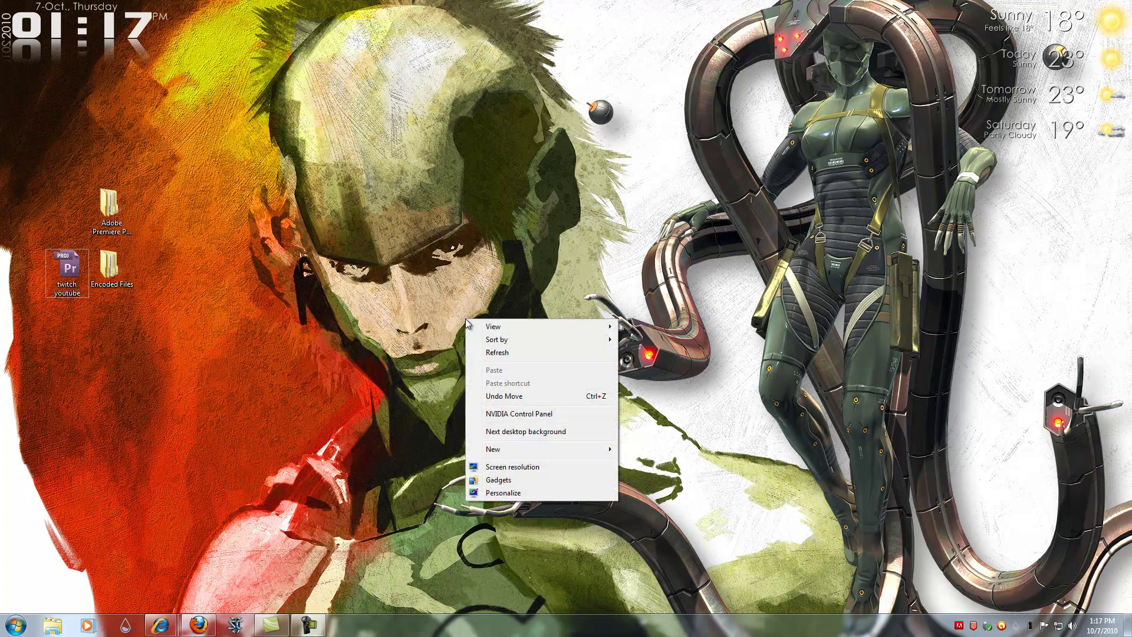
pyautogui.click(554, 414)
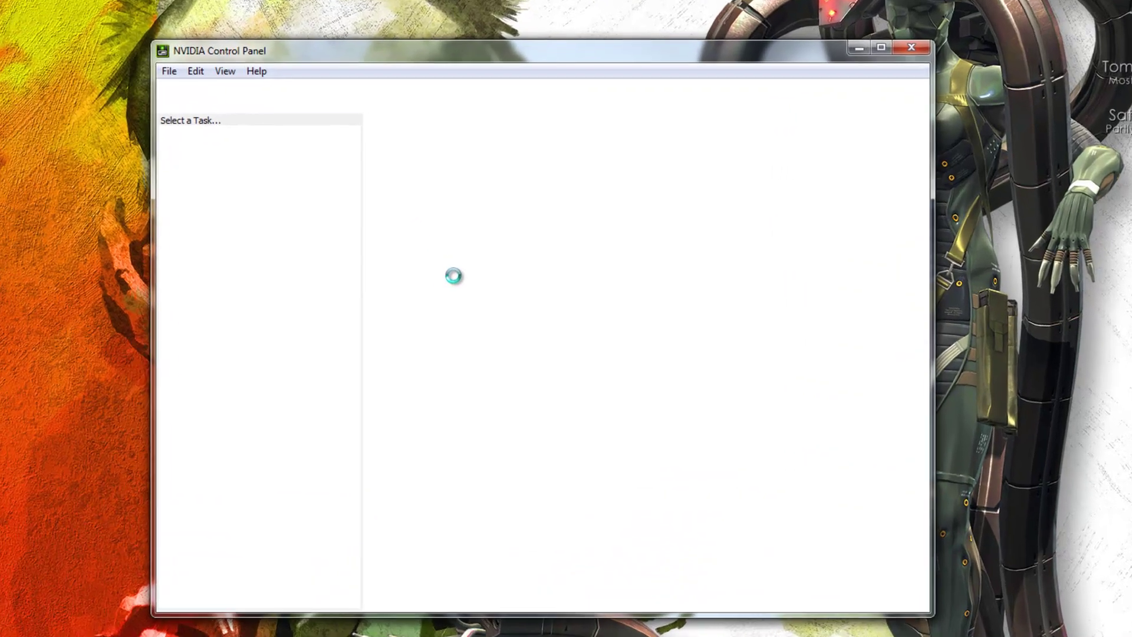
pyautogui.click(192, 164)
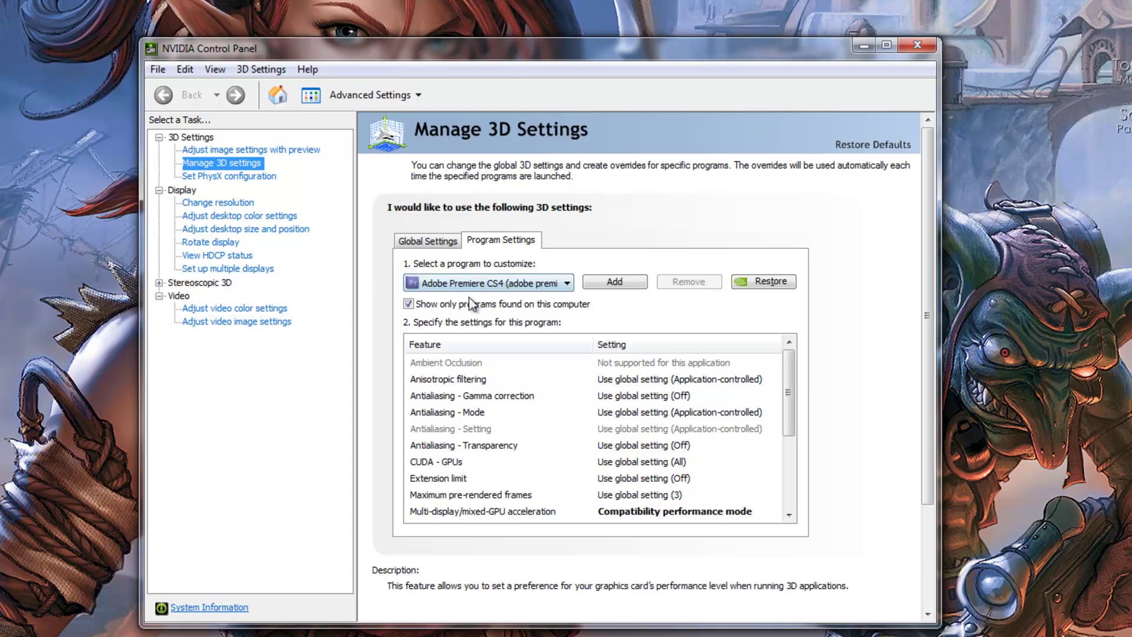
# Add Adobe Premiere Pro.exe as a custom program and select Adobe Premiere CS4.
pyautogui.click(617, 285)
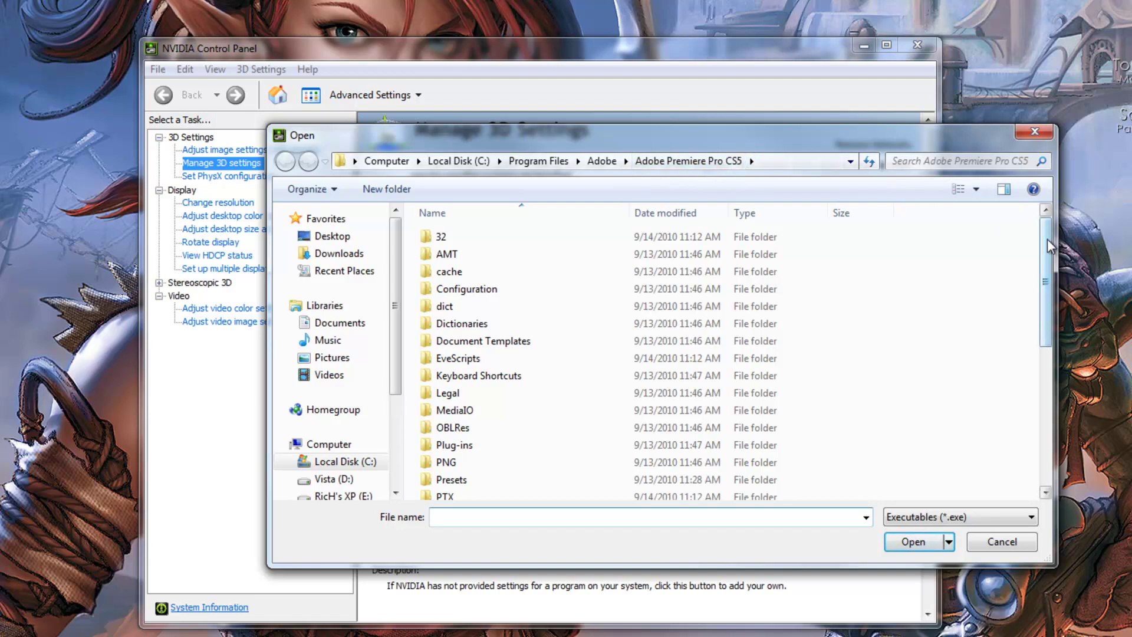
pyautogui.scroll(-5, 1019, 458)
pyautogui.click(464, 390)
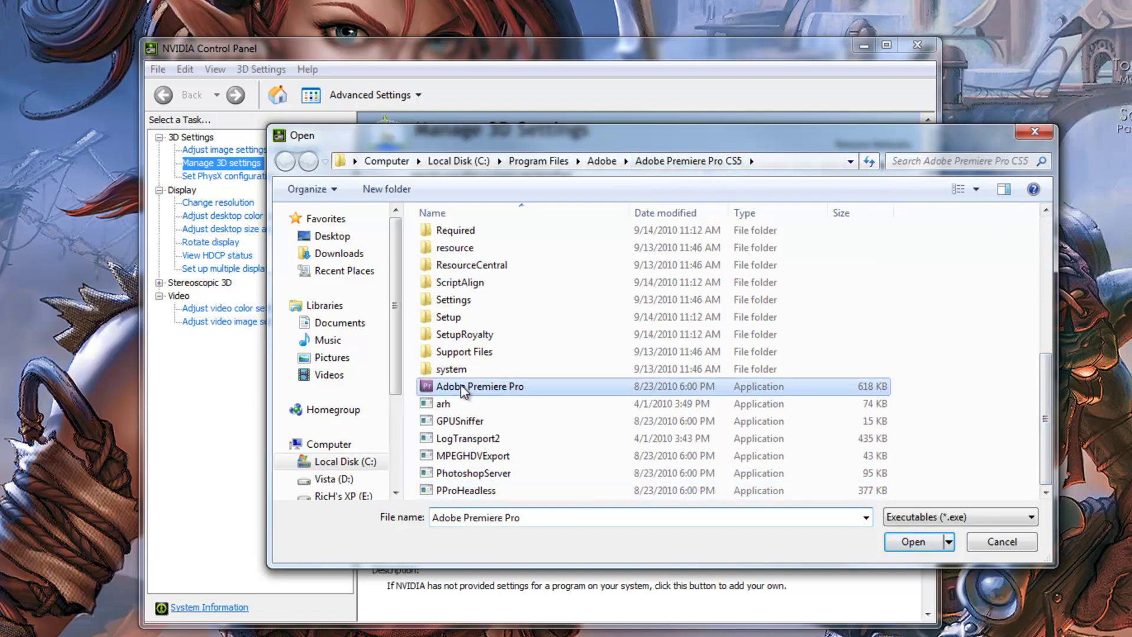
pyautogui.click(914, 542)
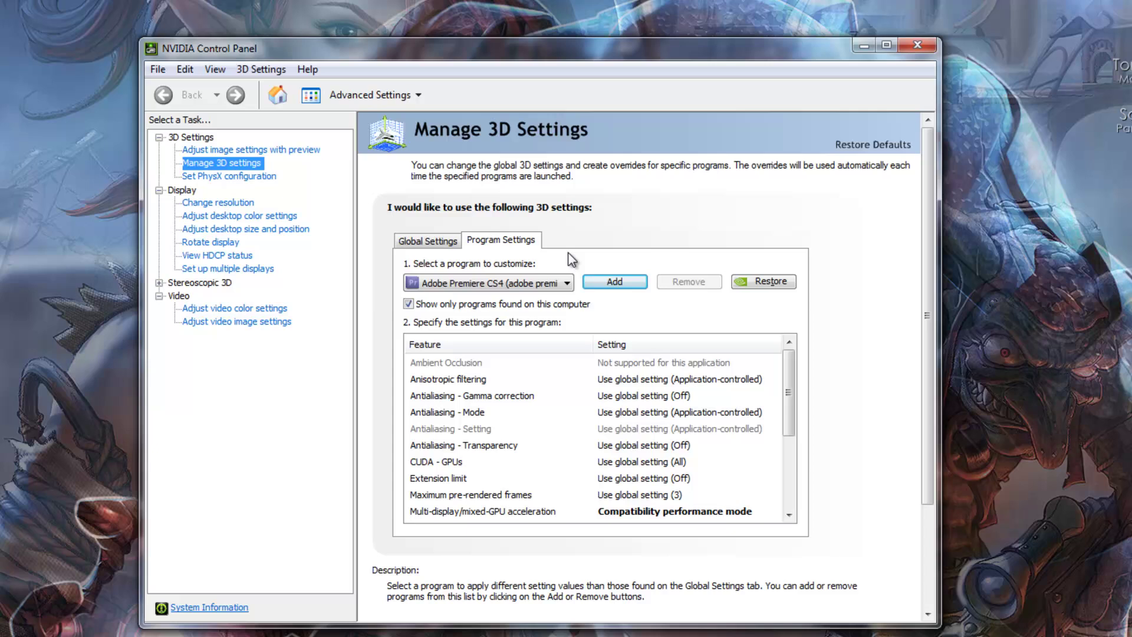
pyautogui.click(525, 283)
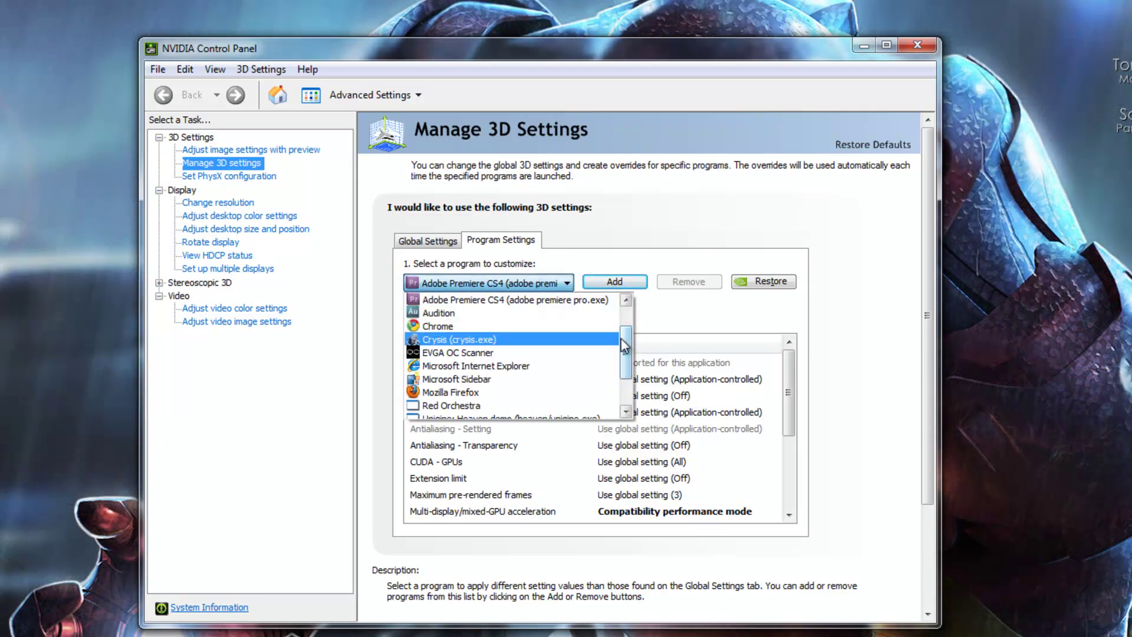
pyautogui.scroll(1, 530, 331)
pyautogui.click(470, 319)
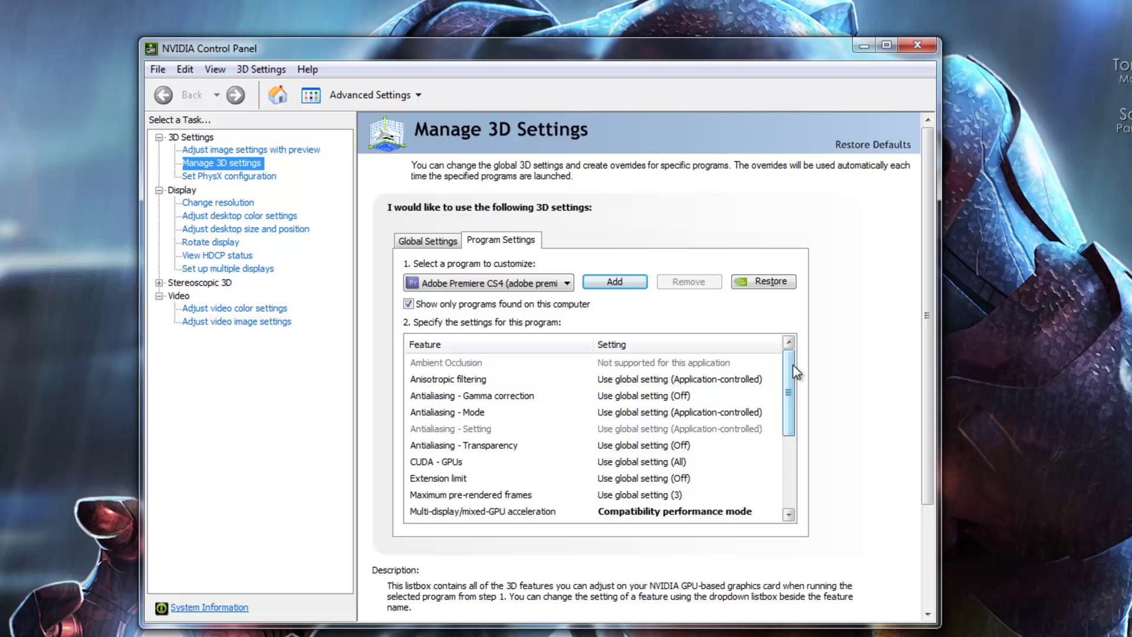
# Set Adobe Premiere CS4's Multi-display/mixed-GPU acceleration to Compatibility performance mode and apply it.
pyautogui.moveTo(796, 371); pyautogui.dragTo(805, 421)
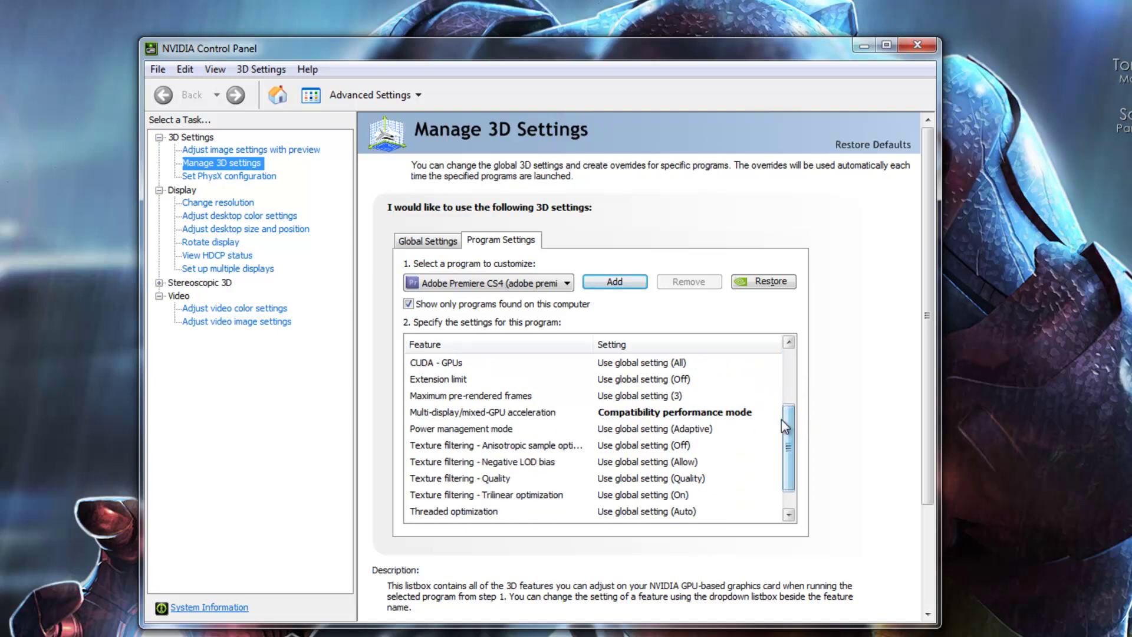
pyautogui.click(634, 412)
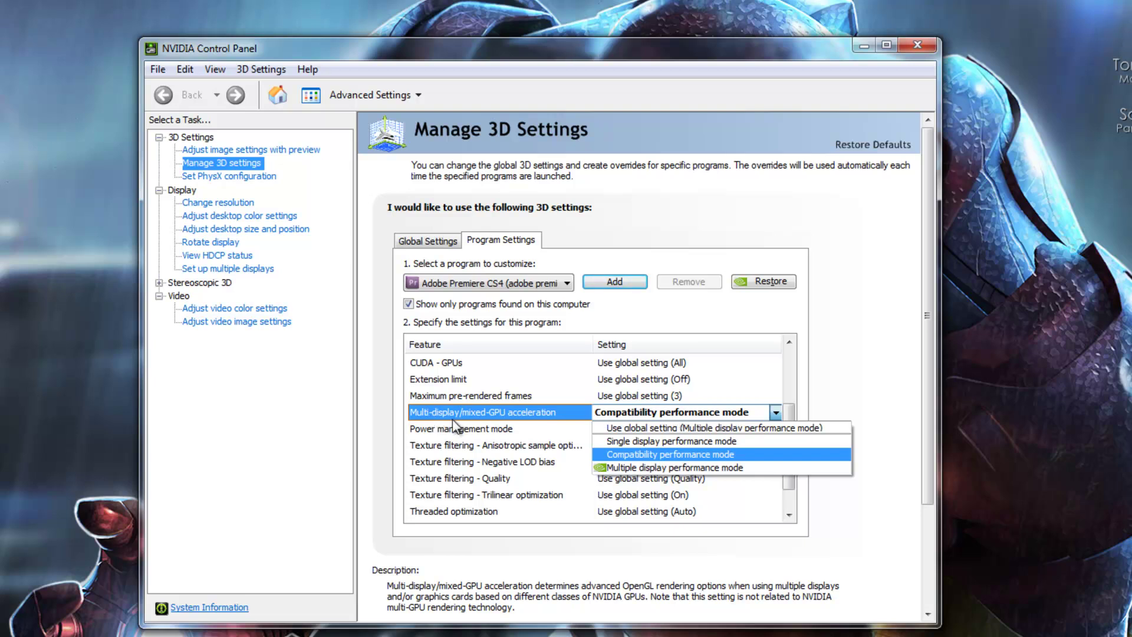
pyautogui.click(611, 454)
pyautogui.scroll(-2, 791, 409)
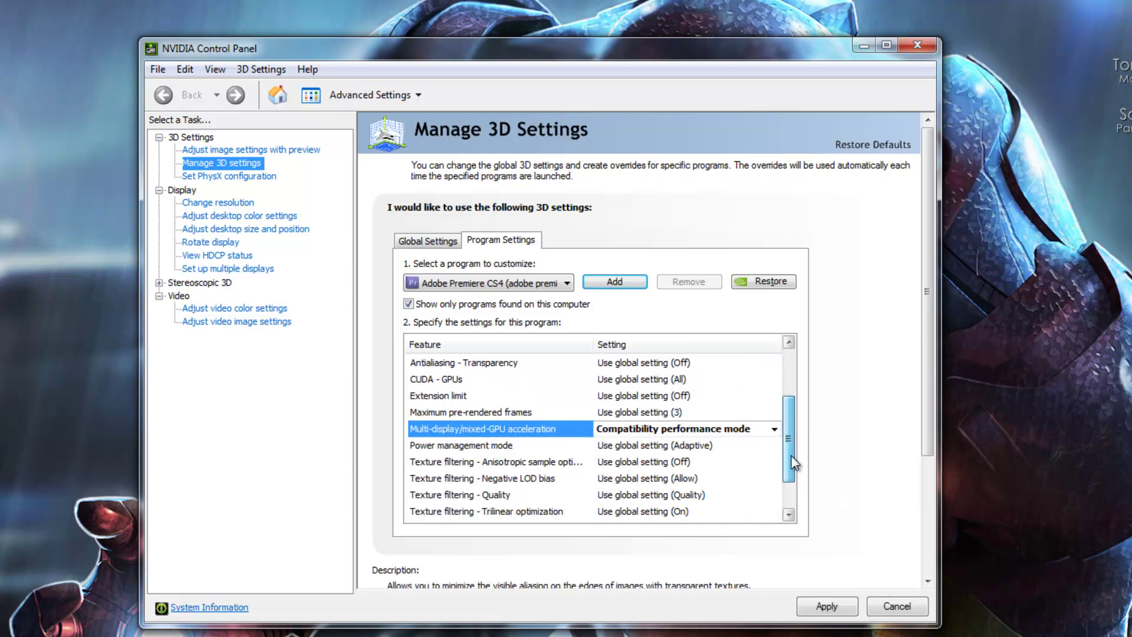
pyautogui.click(711, 428)
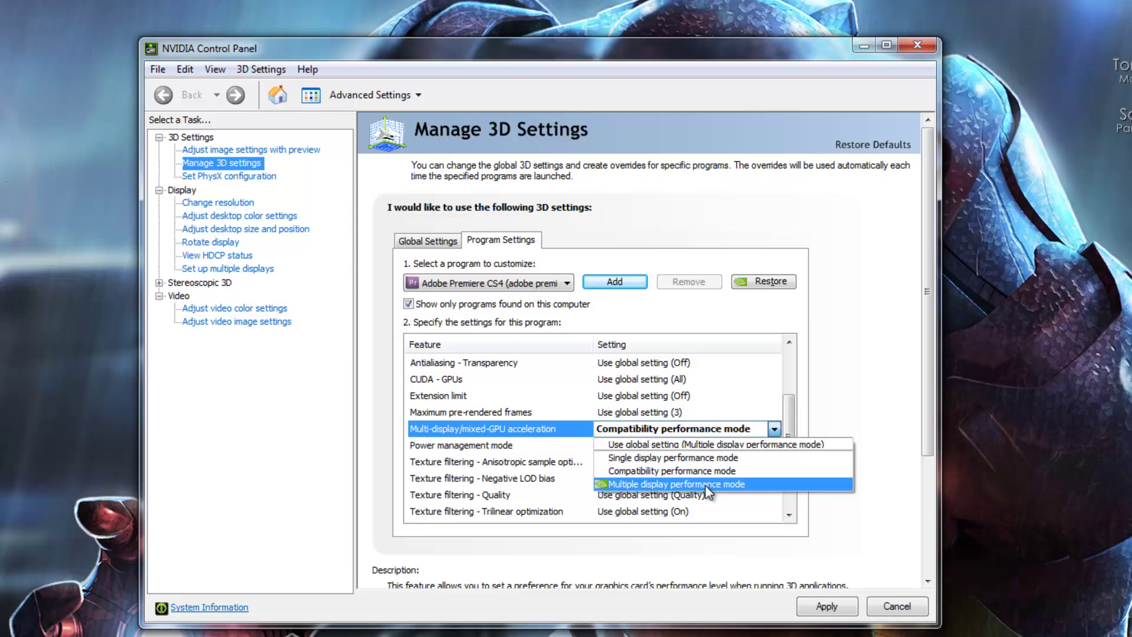
pyautogui.click(646, 470)
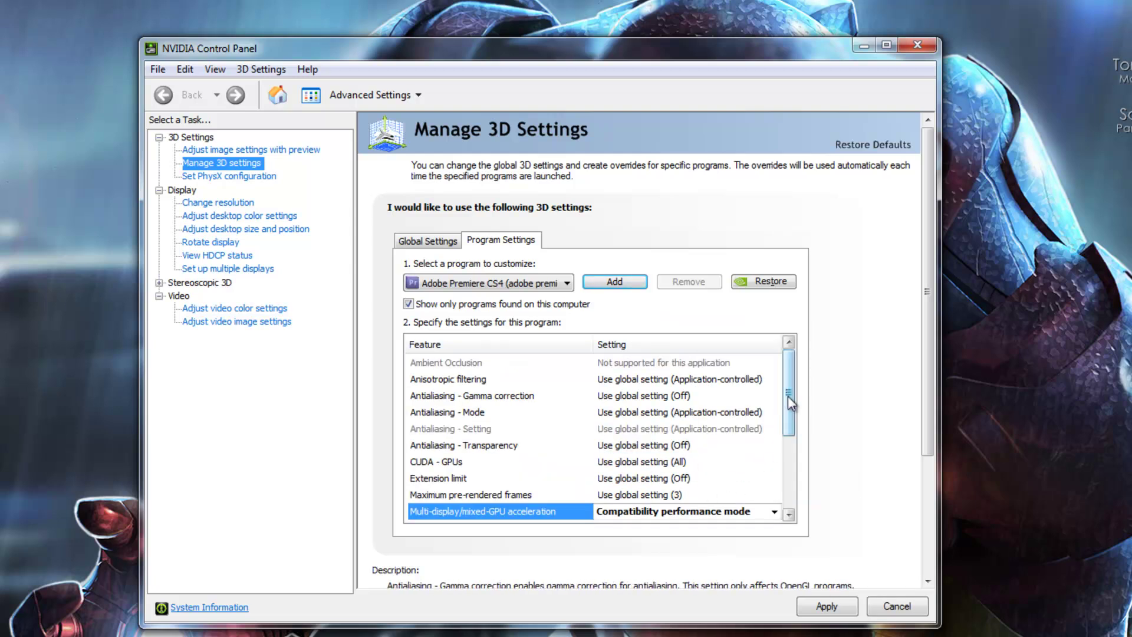
pyautogui.moveTo(789, 423); pyautogui.dragTo(792, 469)
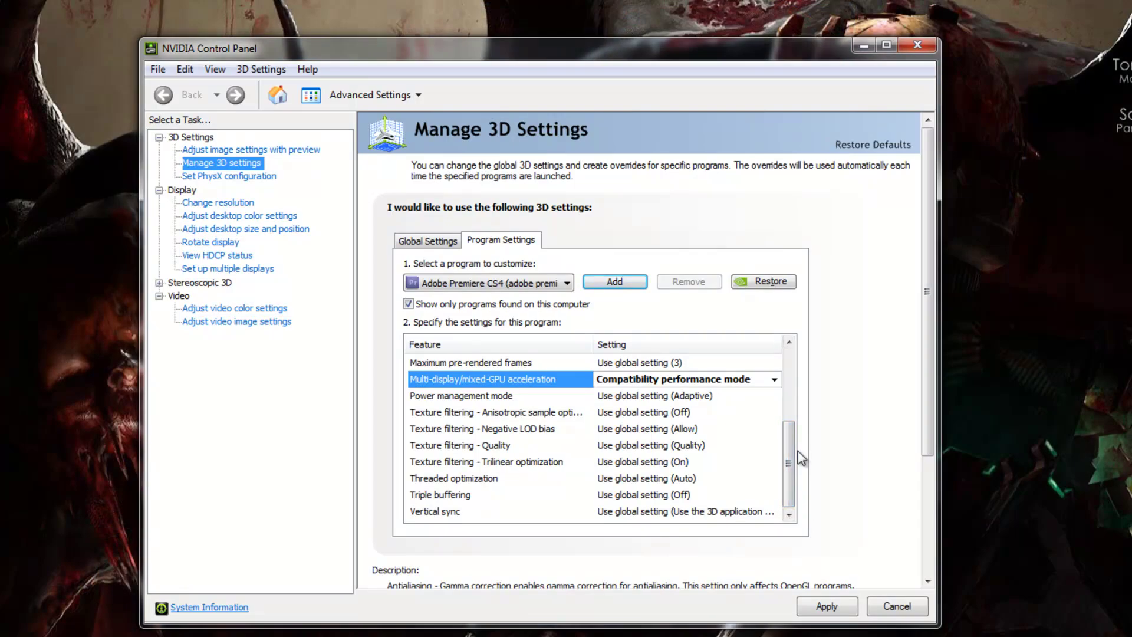
pyautogui.click(836, 608)
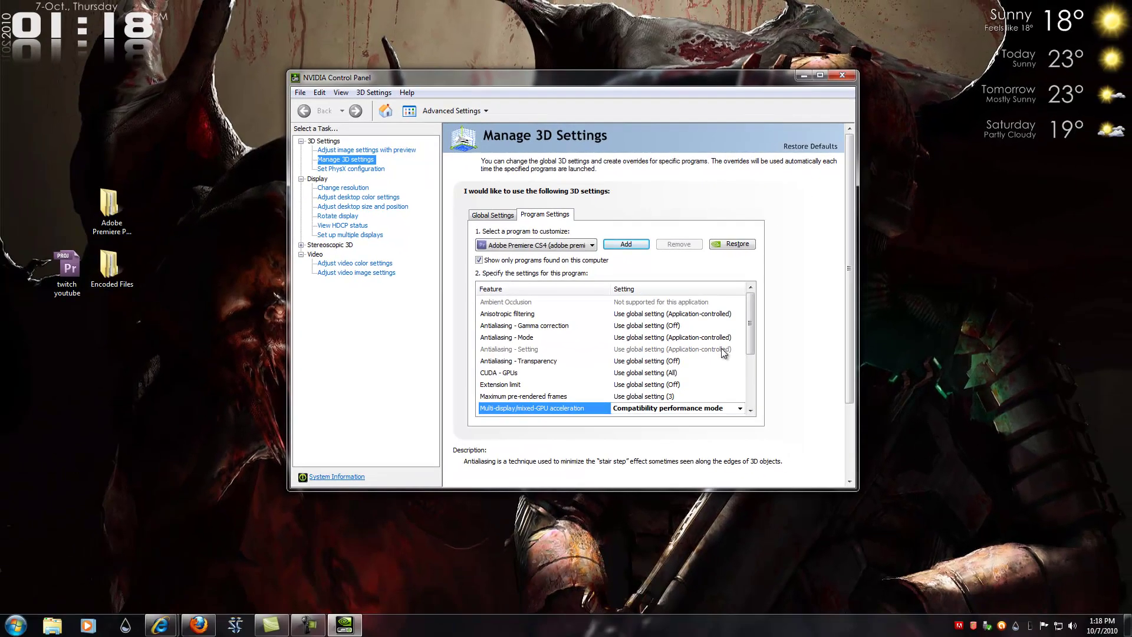
# Close NVIDIA Control Panel, open the twitch youtube project, and scrub the Twitch.avi timeline.
pyautogui.click(842, 75)
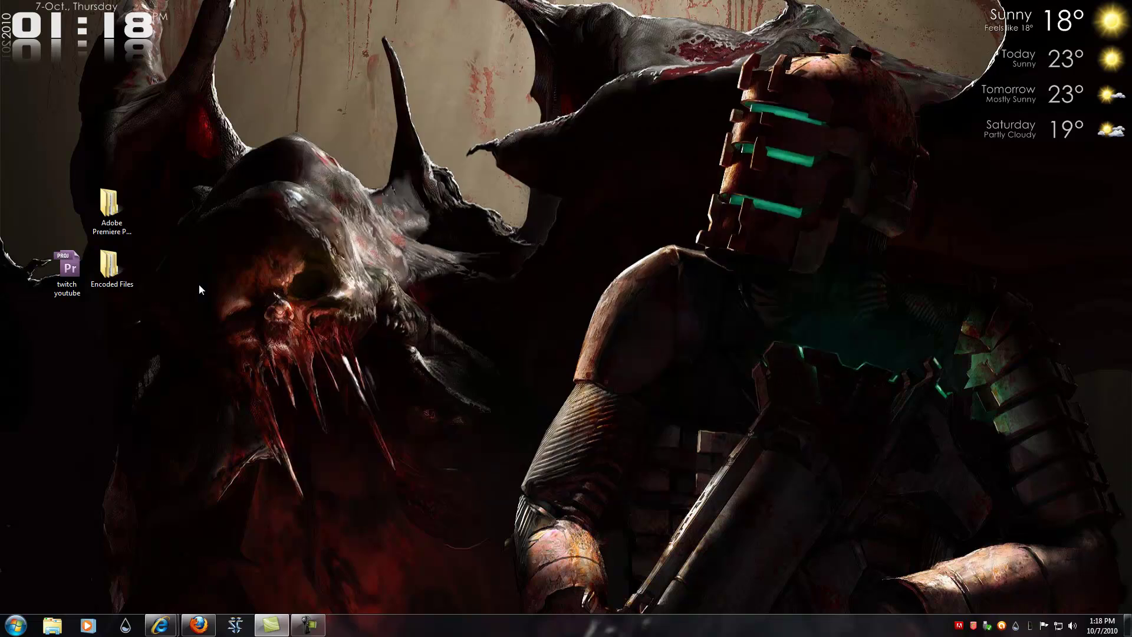
pyautogui.doubleClick(67, 270)
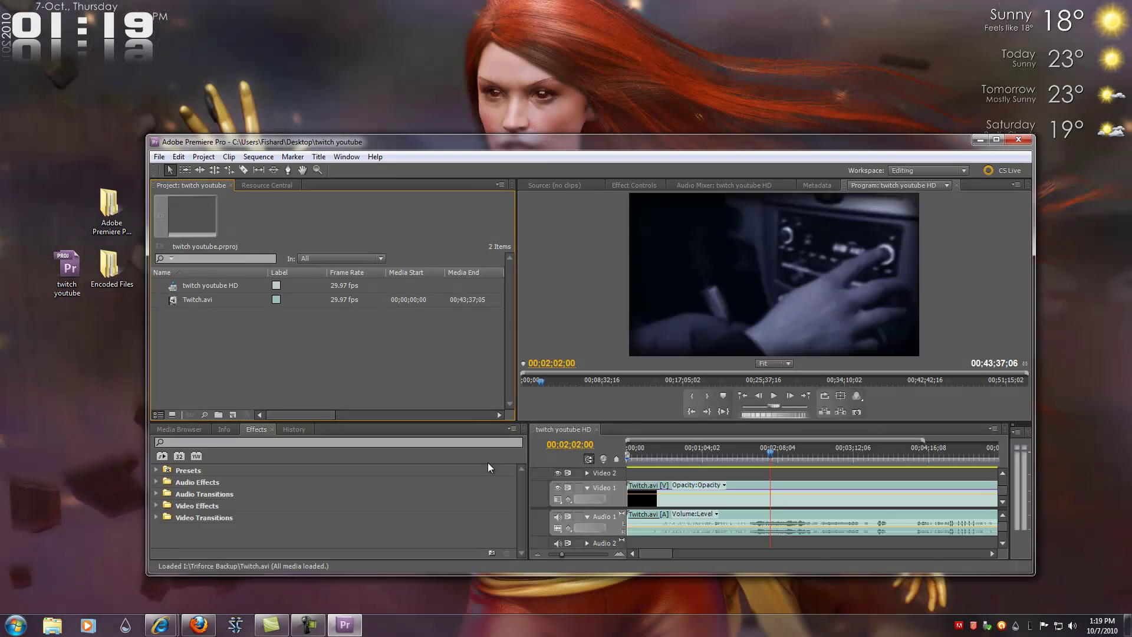
pyautogui.moveTo(770, 458)
pyautogui.mouseDown()
pyautogui.moveTo(693, 467)
pyautogui.moveTo(755, 468)
pyautogui.mouseUp()
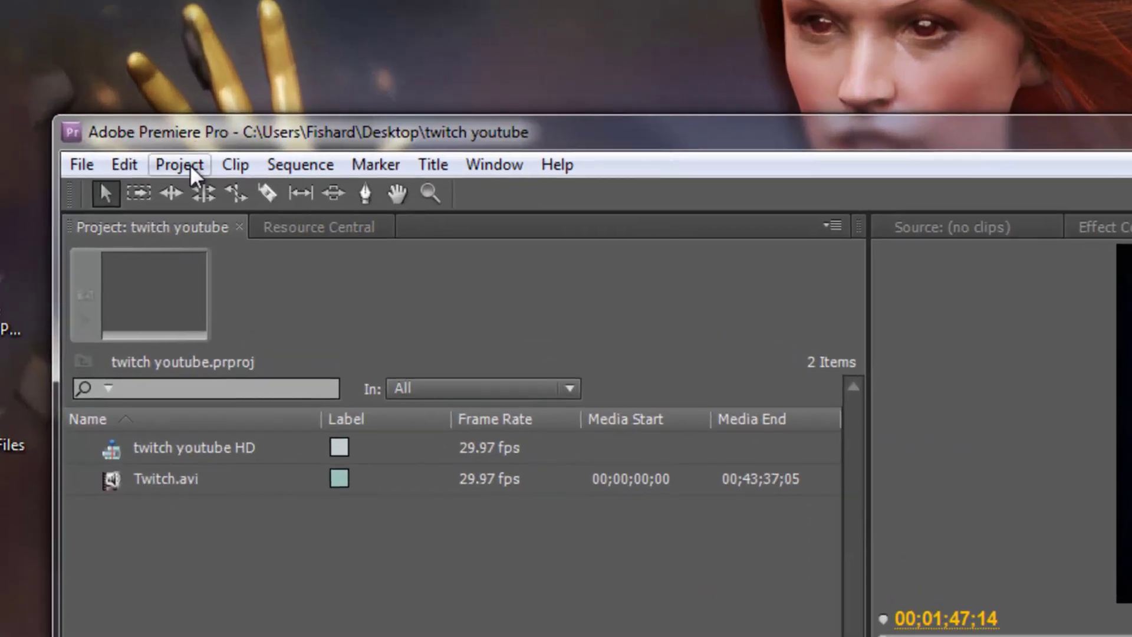
# Set the project renderer to Mercury Playback Engine GPU Acceleration, then move the playhead to 00;00;21;14.
pyautogui.click(180, 164)
pyautogui.moveTo(268, 200)
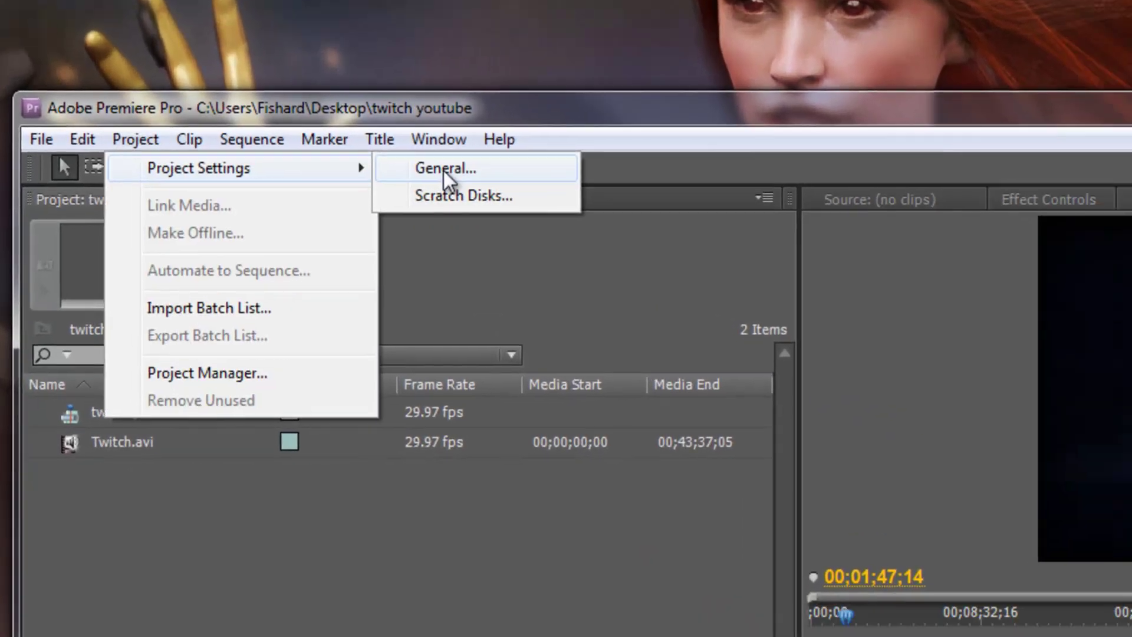
pyautogui.click(502, 195)
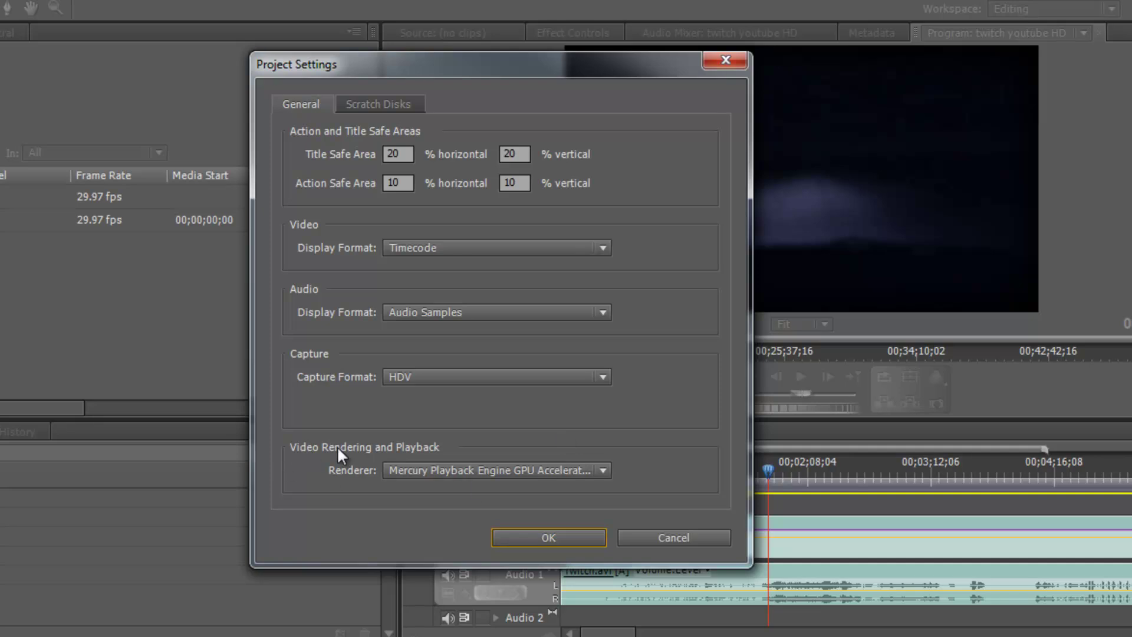
pyautogui.click(592, 470)
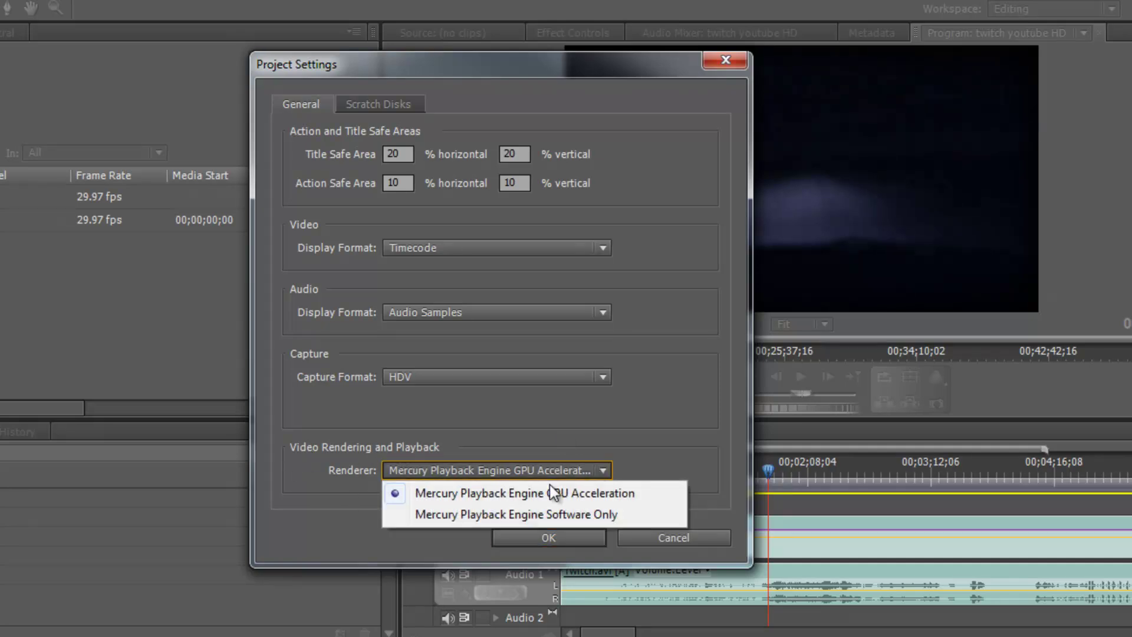
pyautogui.click(639, 416)
pyautogui.click(571, 533)
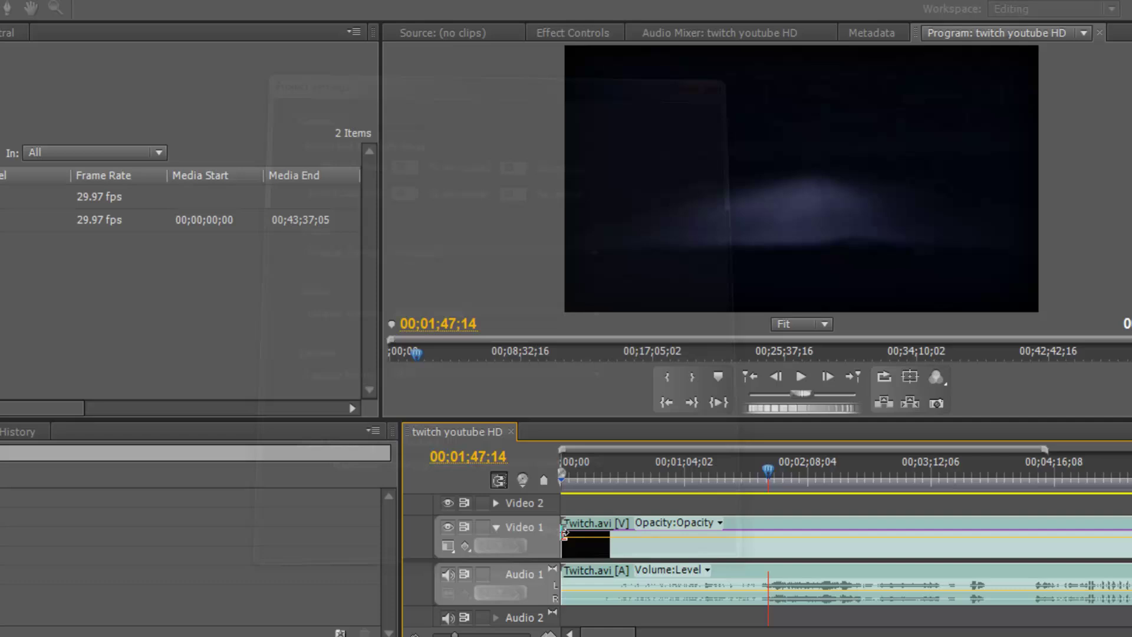
pyautogui.moveTo(766, 475); pyautogui.dragTo(603, 474)
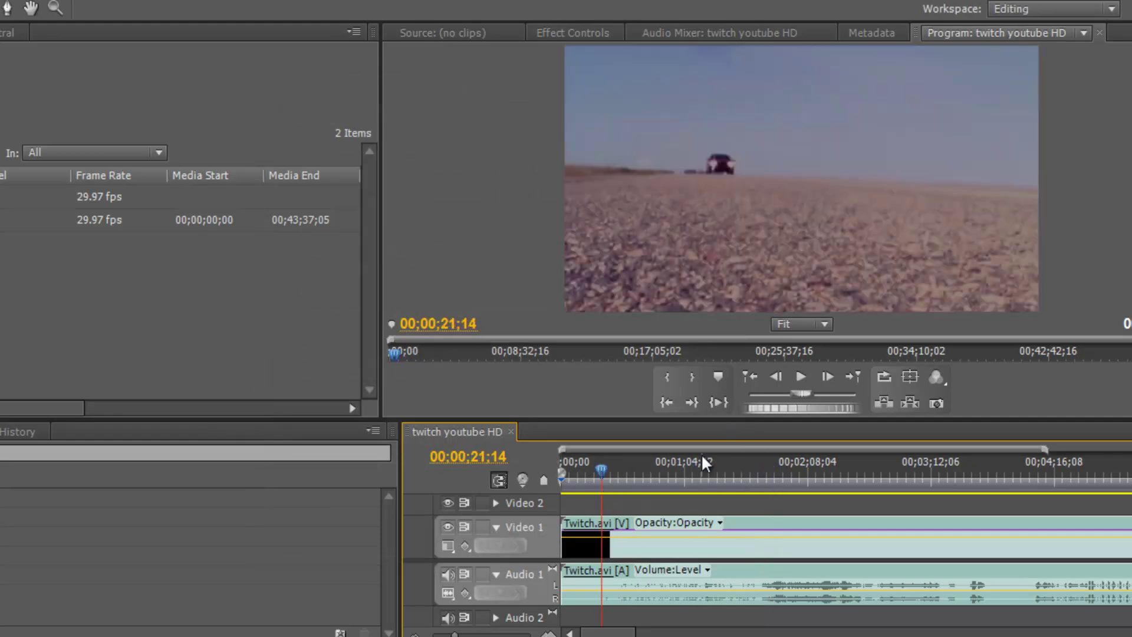